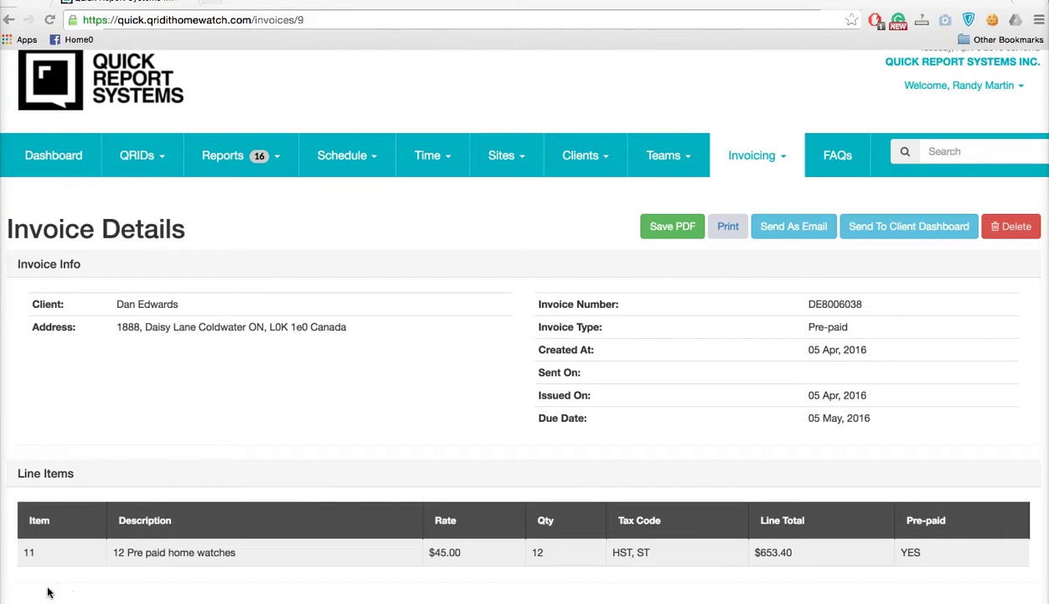
# - Record a payment on the pre-paid invoice for Report#8: Home Watch with transaction date 05/04/2016
pyautogui.scroll(-3, 324, 423)
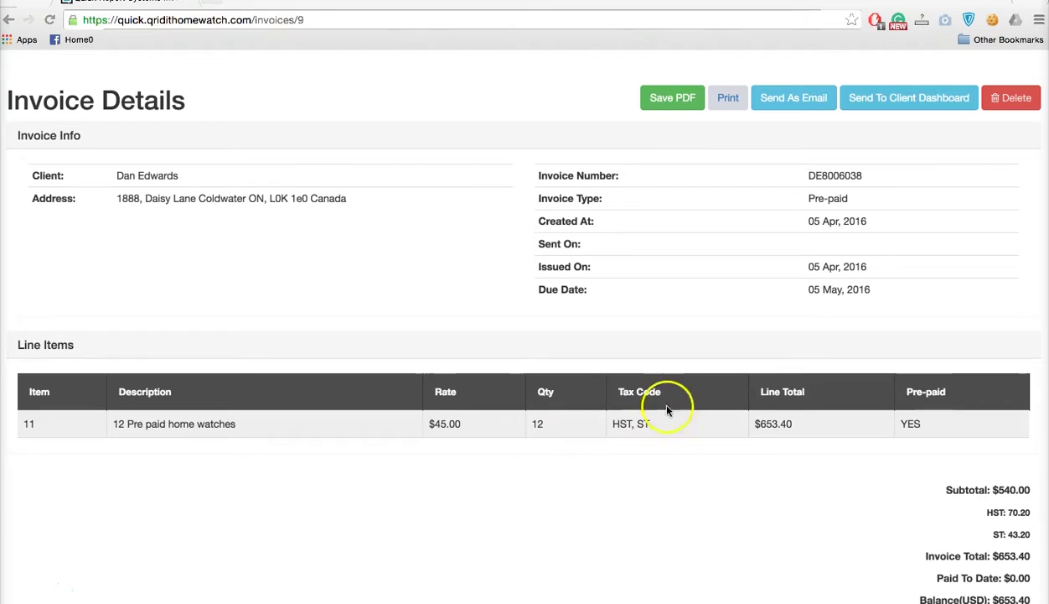
pyautogui.scroll(-3, 846, 467)
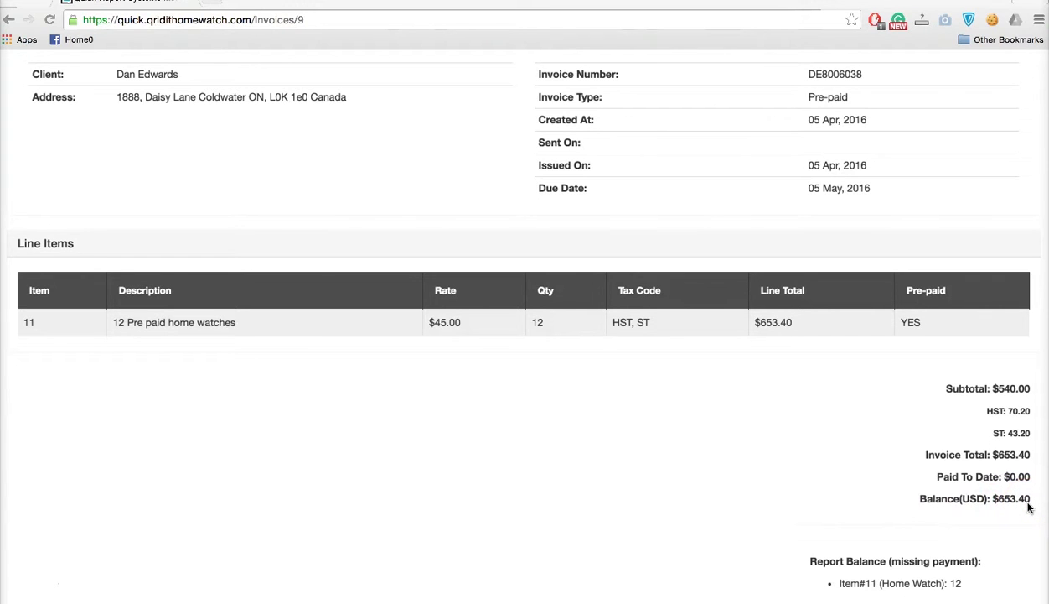
pyautogui.scroll(-3, 1029, 506)
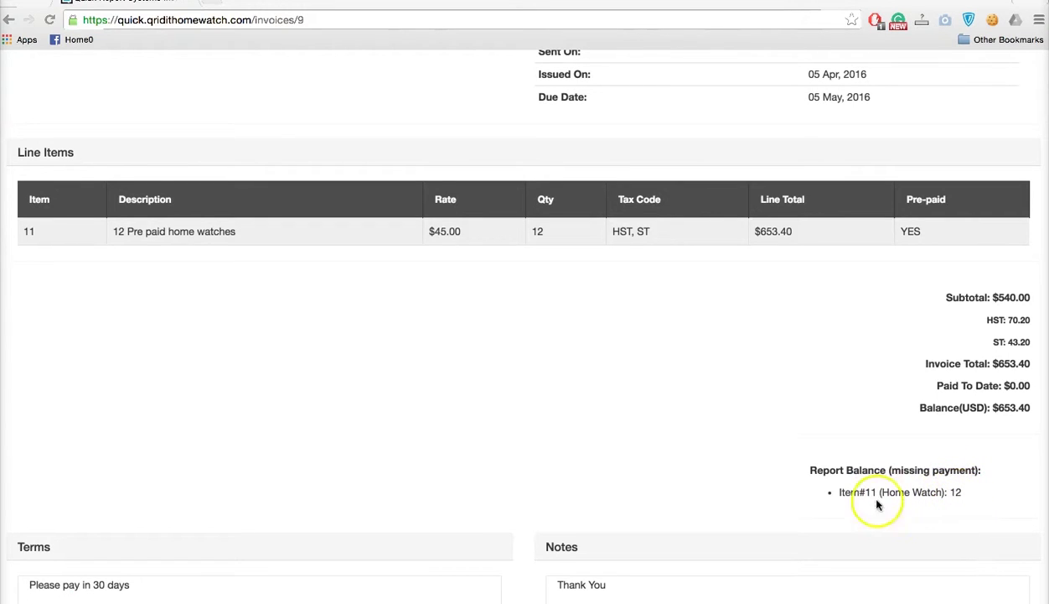
pyautogui.scroll(-1, 698, 467)
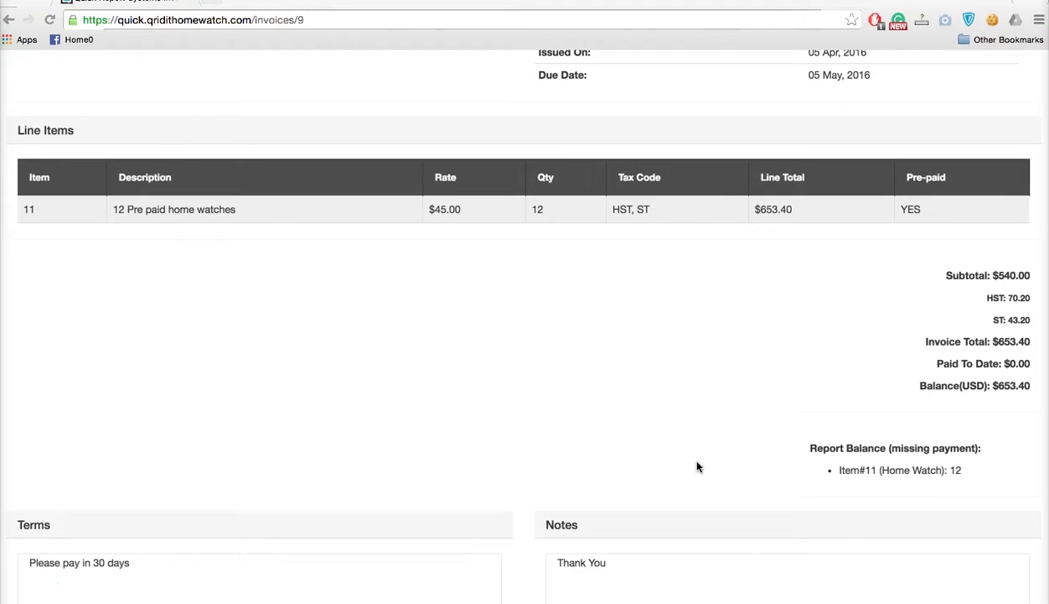
pyautogui.scroll(-5, 698, 467)
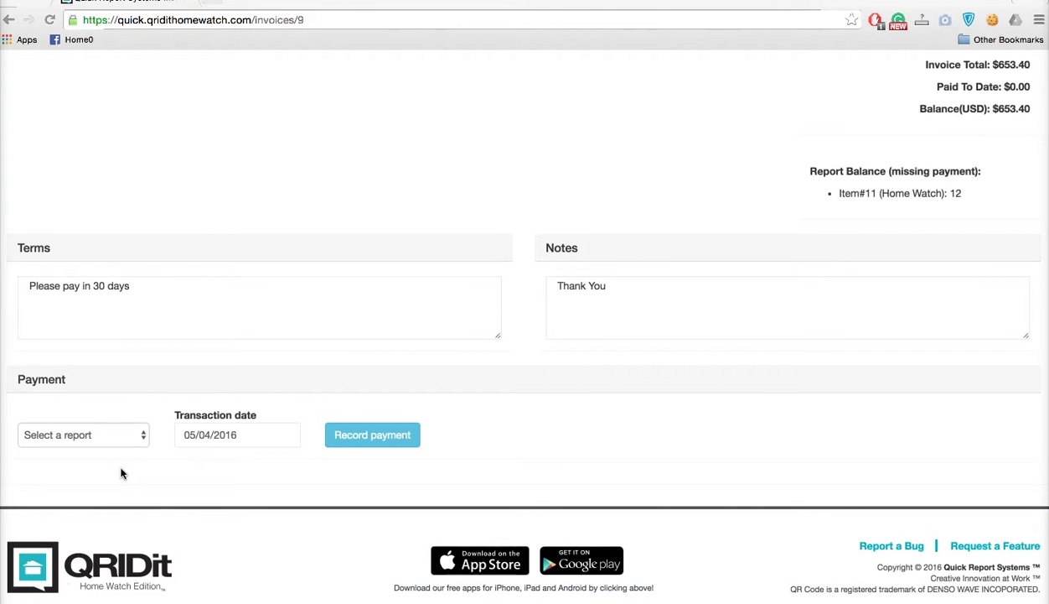
pyautogui.click(139, 436)
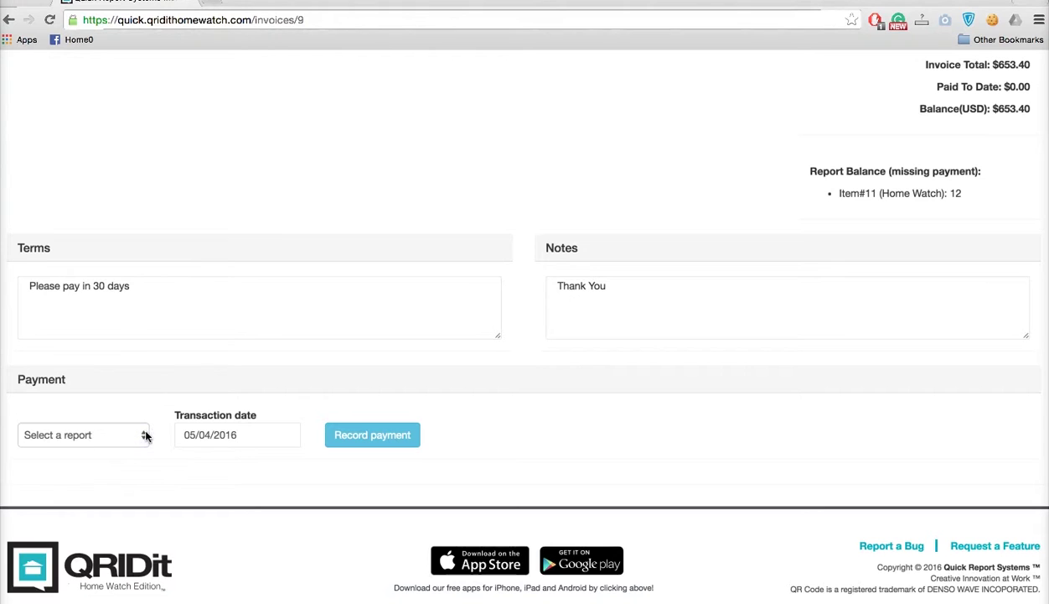
pyautogui.click(142, 436)
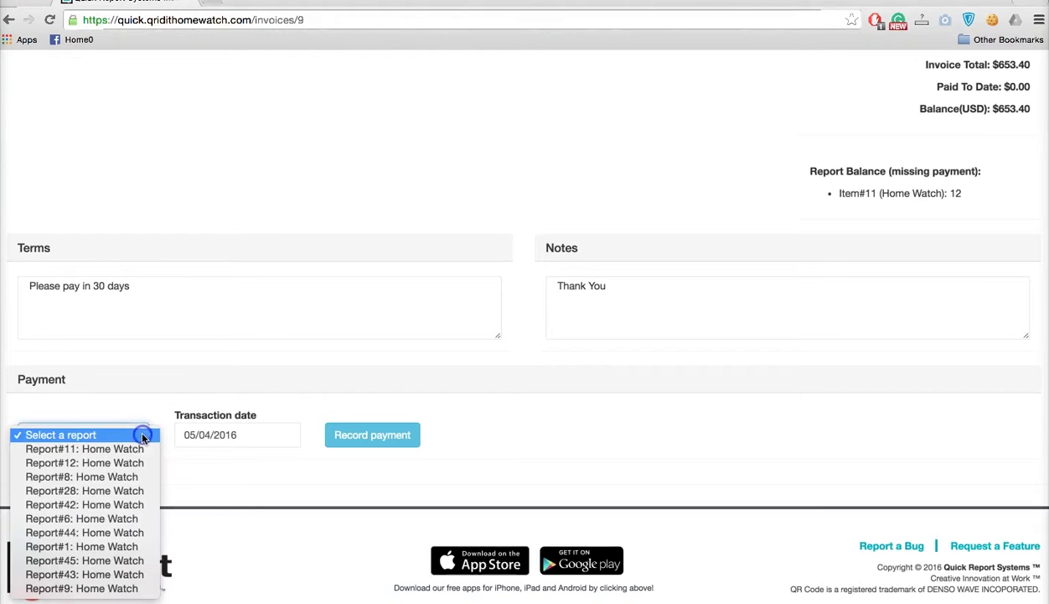
pyautogui.click(96, 477)
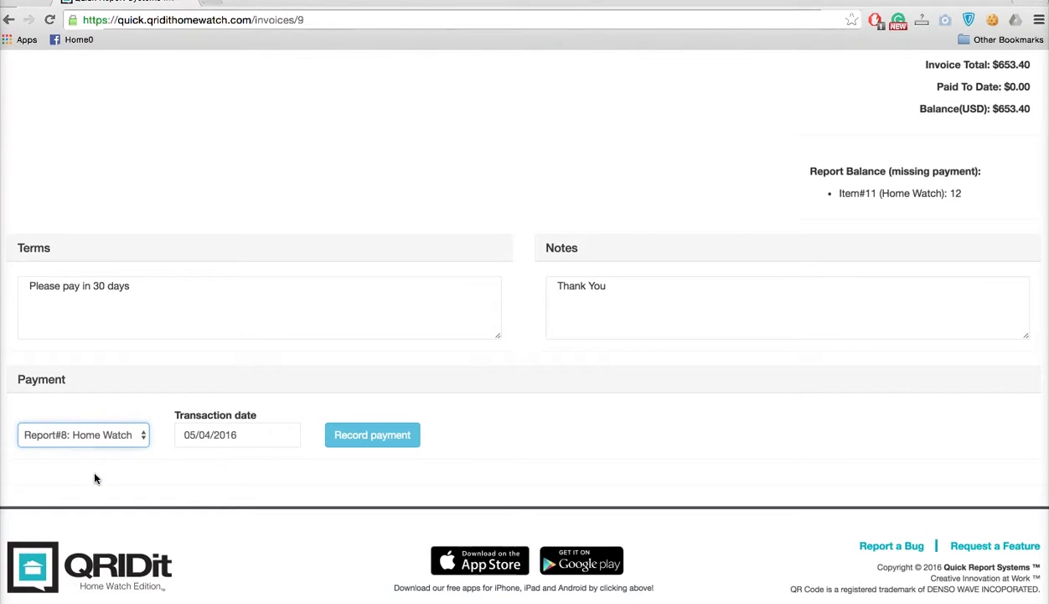
pyautogui.click(266, 437)
pyautogui.click(369, 465)
pyautogui.click(383, 441)
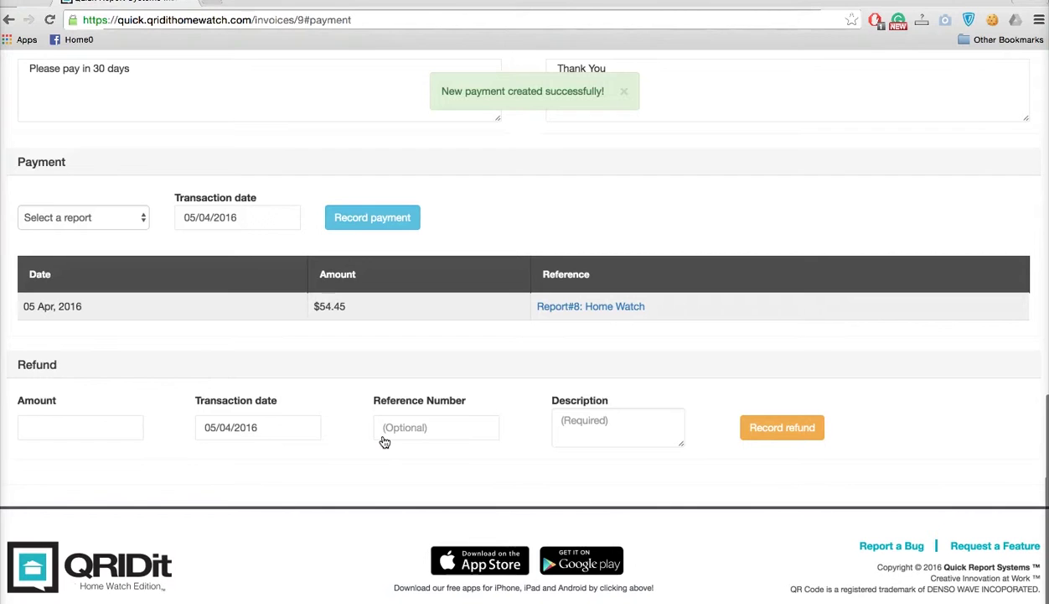
# - Record another payment on the invoice for Report#9: Home Watch with transaction date 05/04/2016
pyautogui.scroll(3, 384, 442)
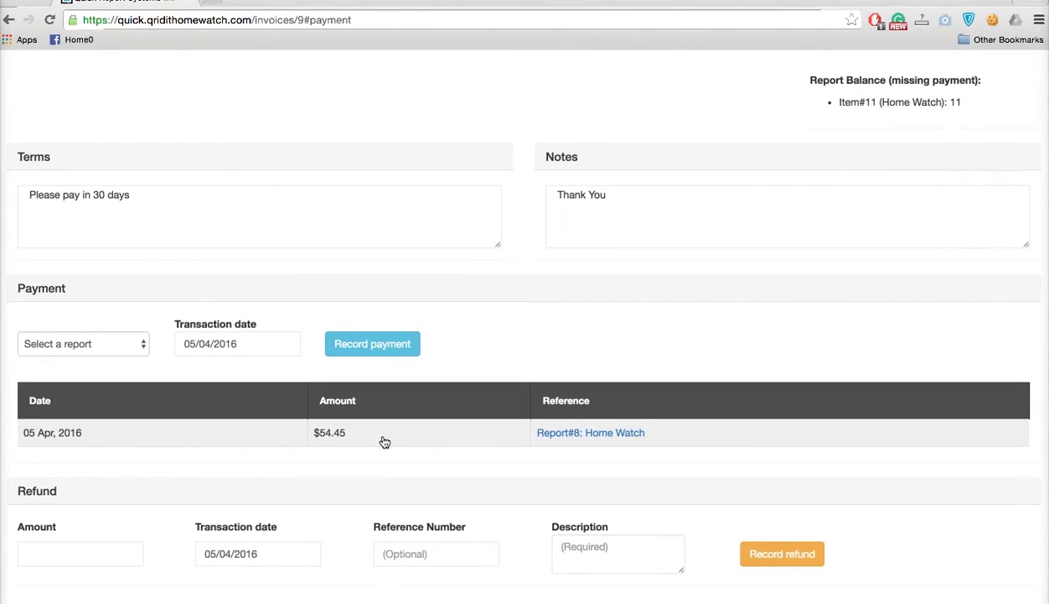
pyautogui.scroll(1, 384, 442)
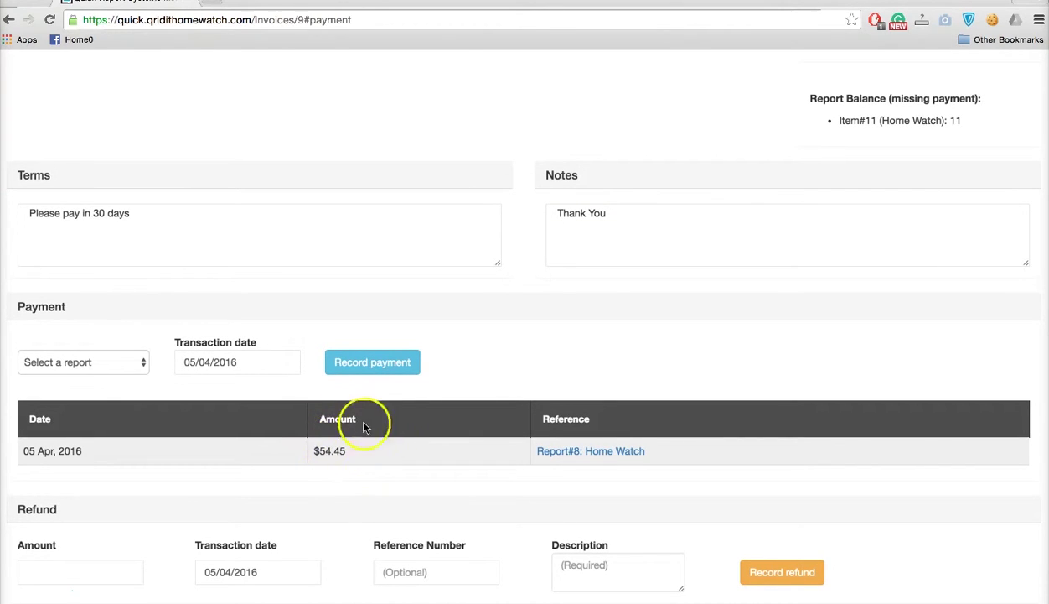
pyautogui.scroll(5, 350, 444)
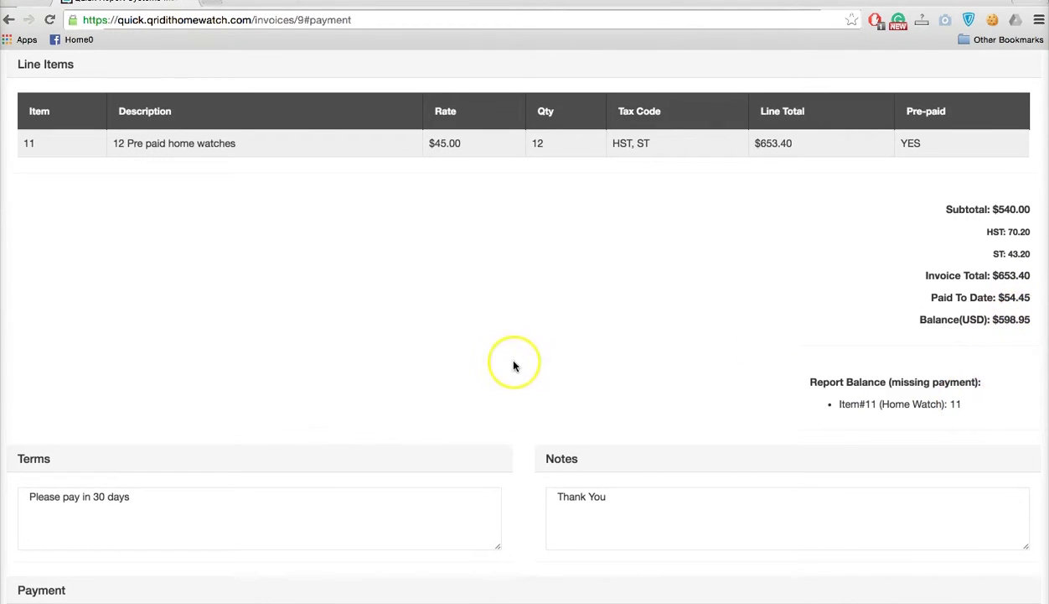
pyautogui.scroll(-5, 515, 365)
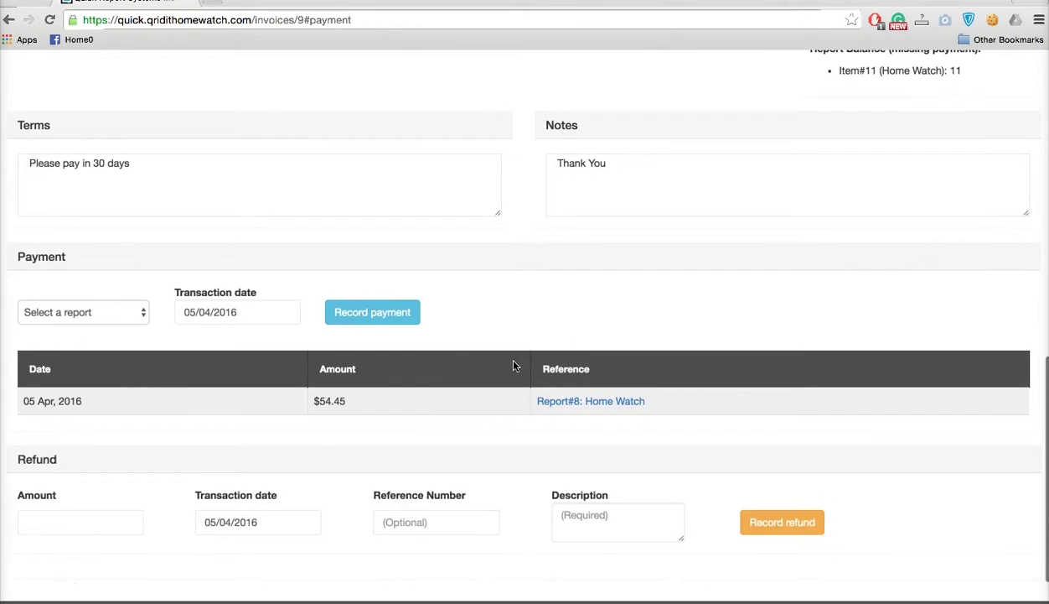
pyautogui.scroll(-1, 515, 365)
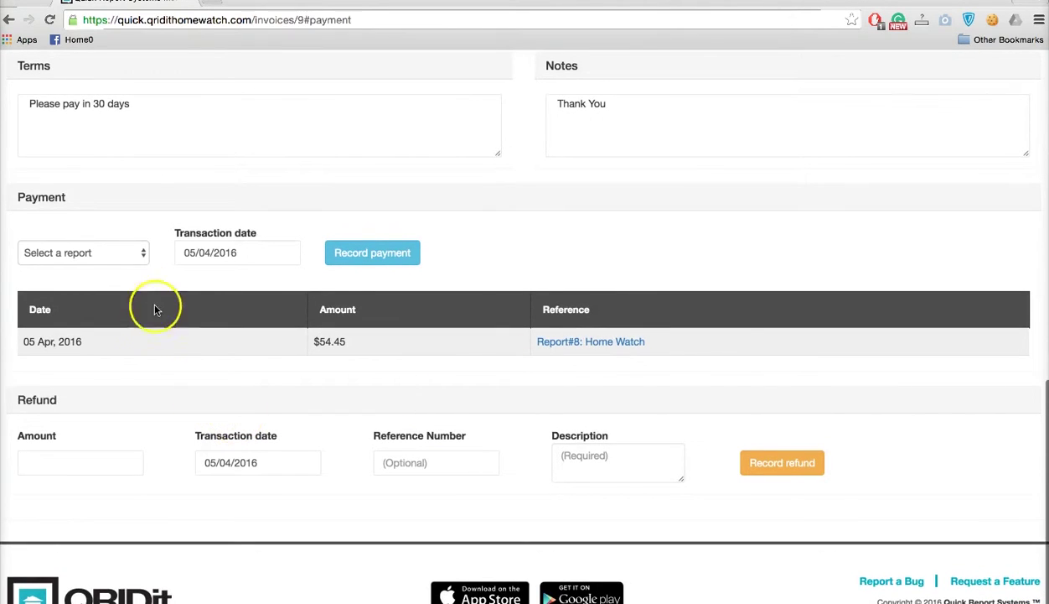
pyautogui.click(117, 254)
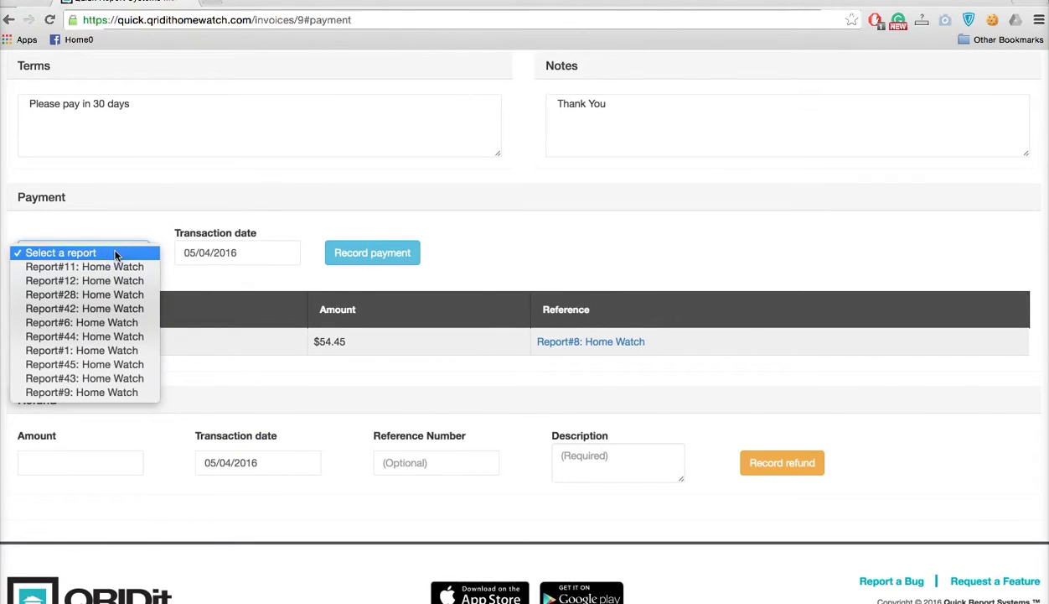
pyautogui.click(88, 393)
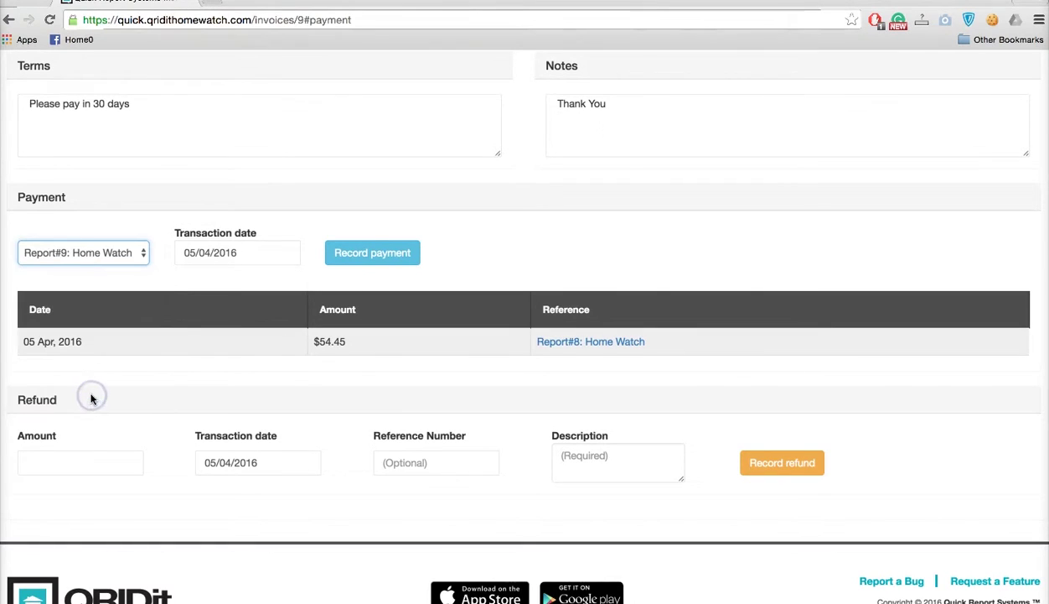
pyautogui.click(398, 249)
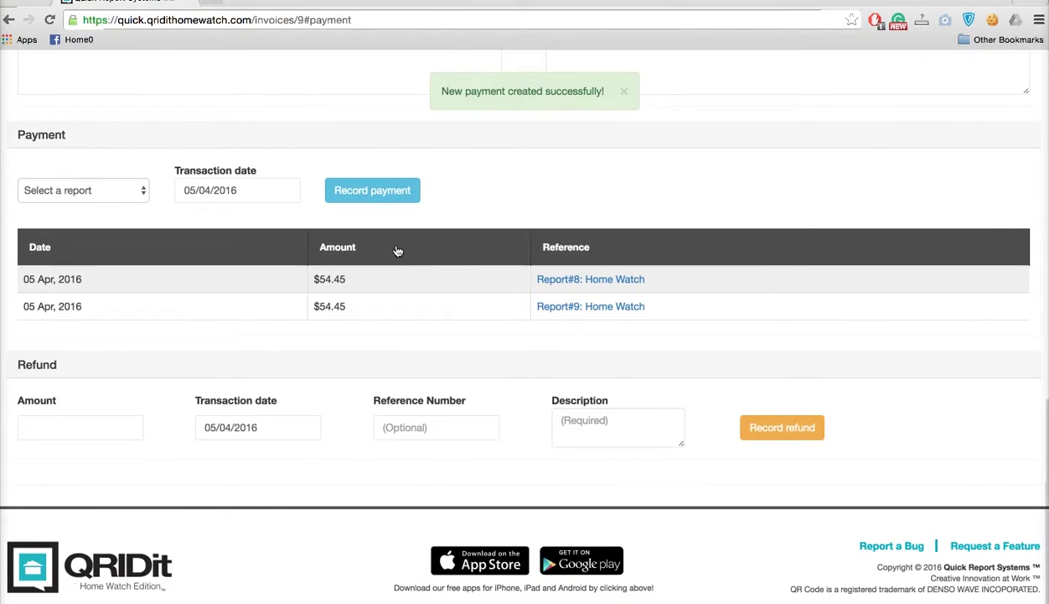
# - Check the invoice's payment totals and report balance, and send the invoice to the client dashboard
pyautogui.scroll(4, 400, 338)
pyautogui.scroll(3, 402, 340)
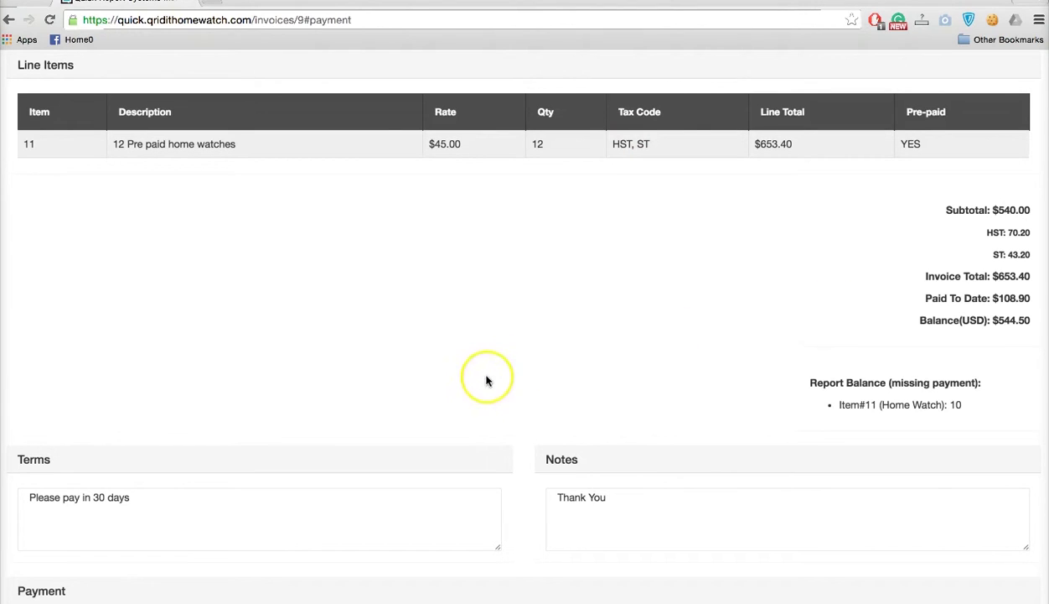
pyautogui.scroll(-4, 487, 380)
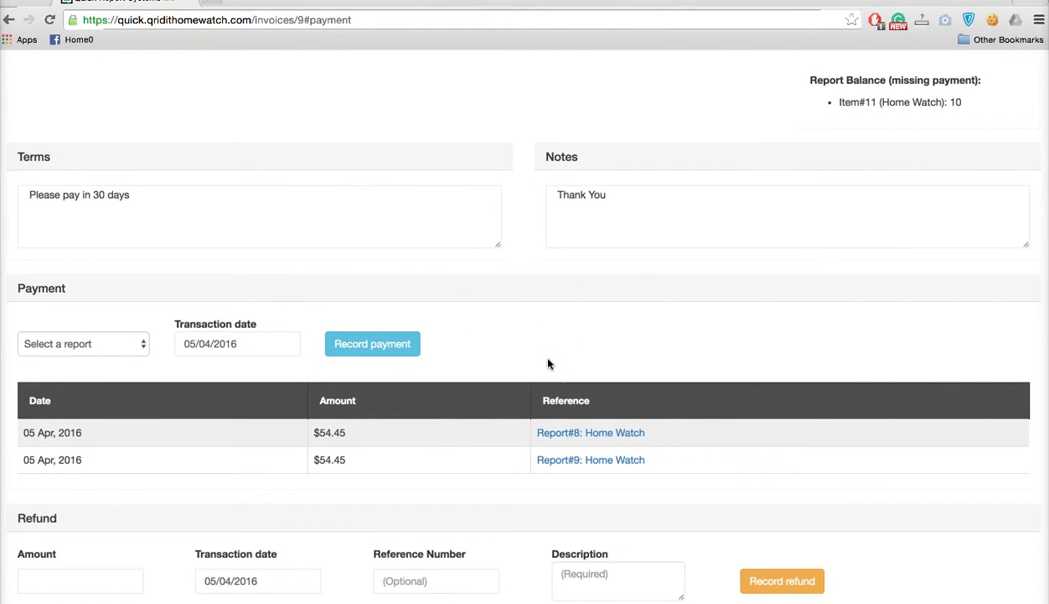
pyautogui.scroll(1, 549, 364)
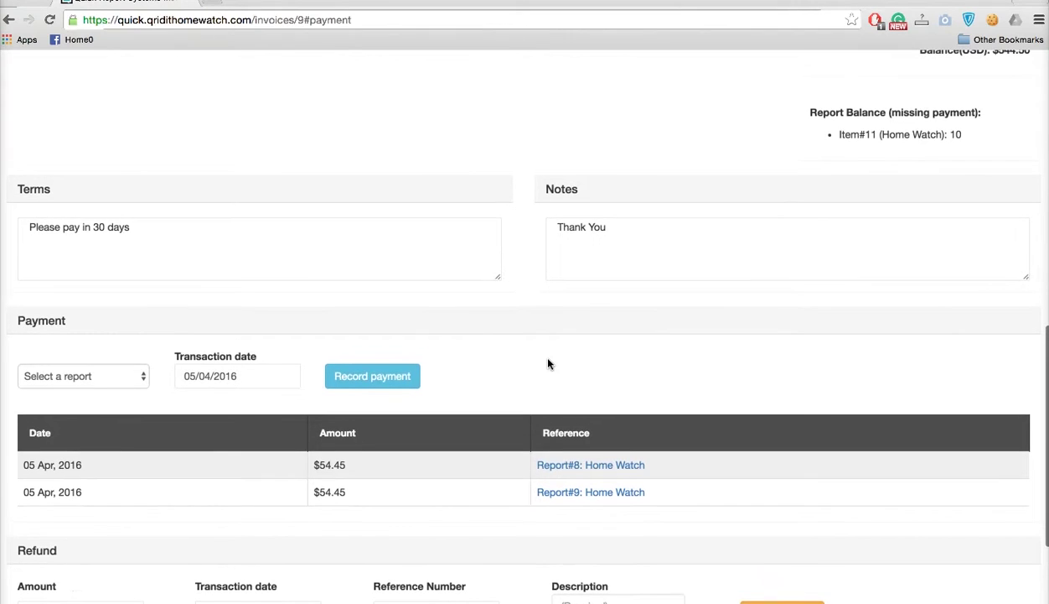
pyautogui.scroll(3, 549, 363)
pyautogui.click(959, 266)
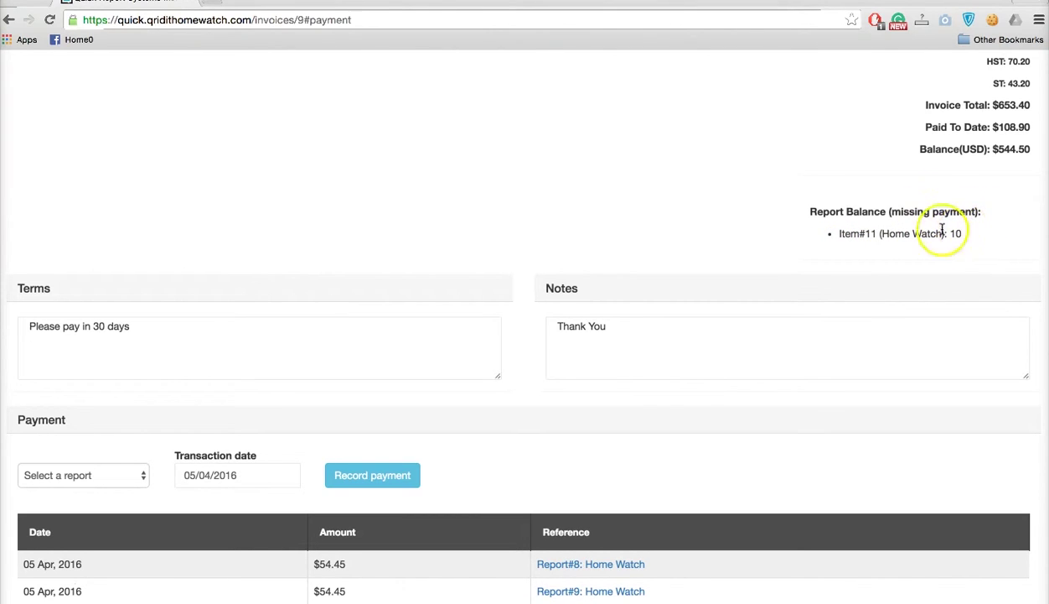
pyautogui.scroll(5, 649, 154)
pyautogui.scroll(5, 649, 154)
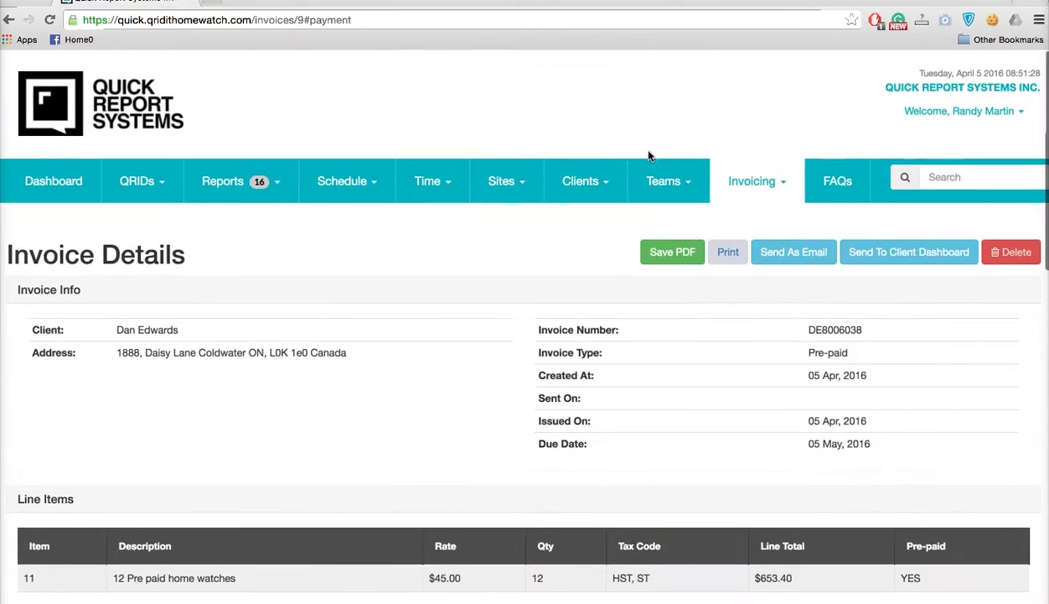
pyautogui.click(909, 250)
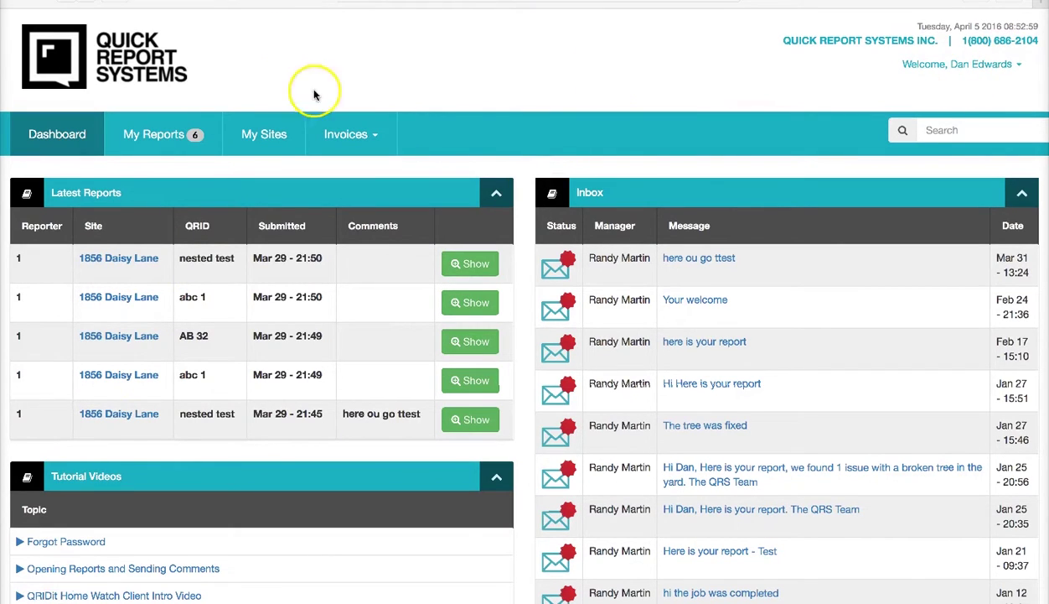
# - In the client's dashboard, open the pre-paid invoice issued 05 Apr, 2016 and review its totals, report balance and payments
pyautogui.click(351, 141)
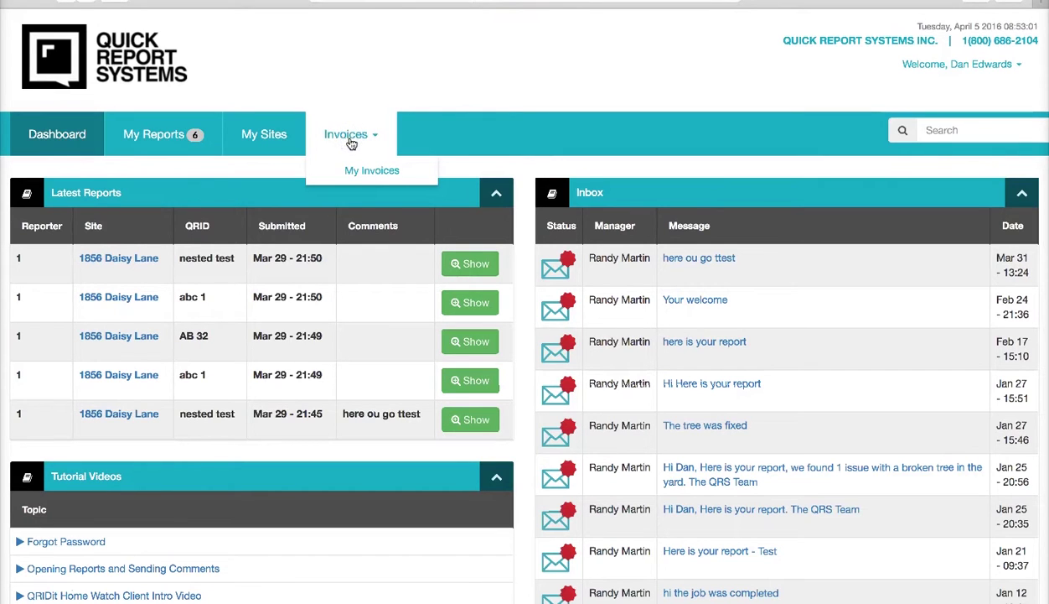
pyautogui.click(359, 173)
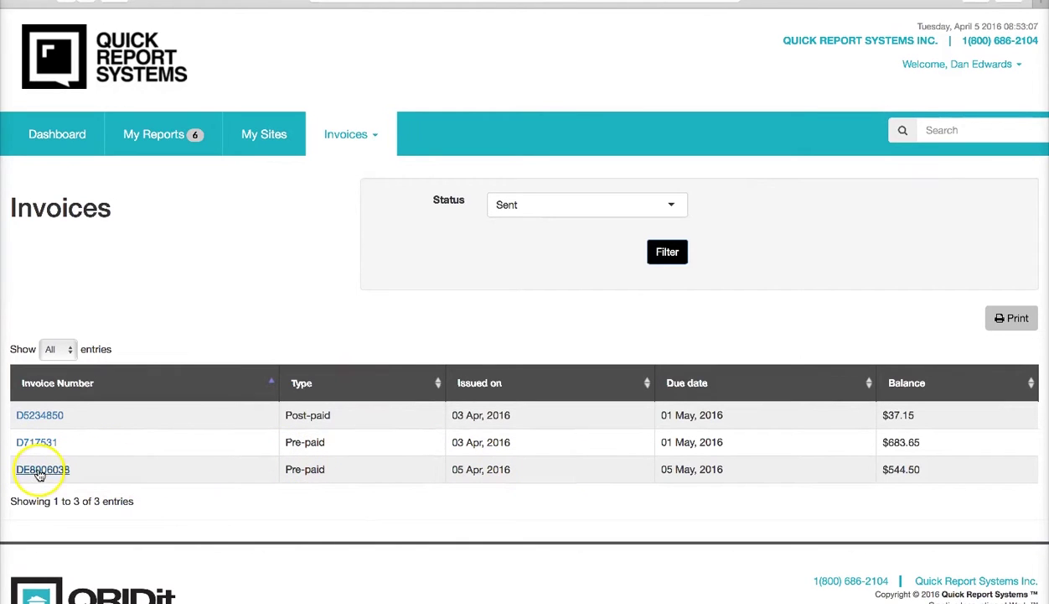
pyautogui.click(39, 472)
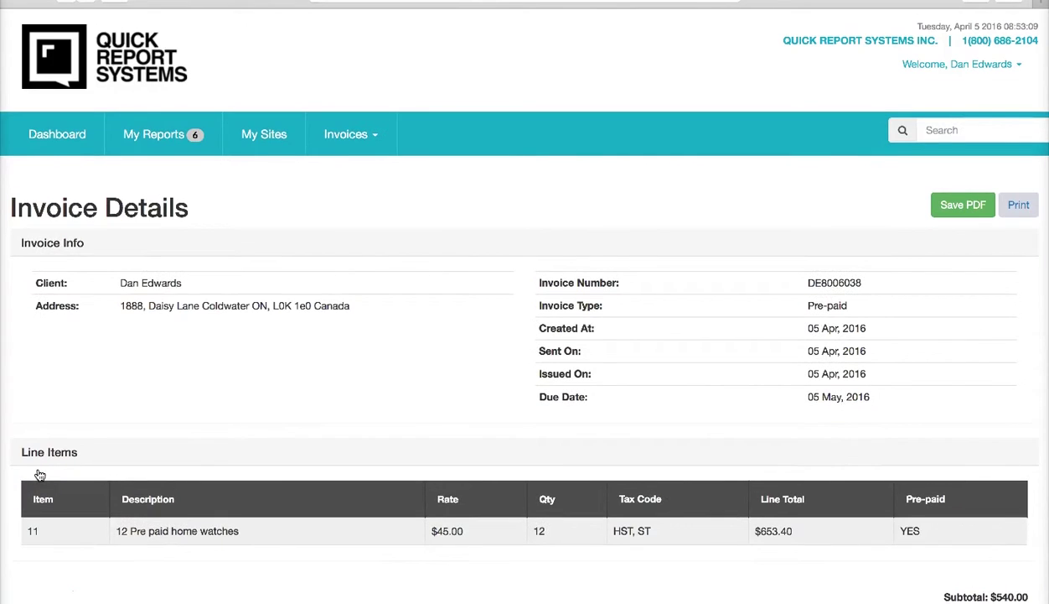
pyautogui.scroll(-3, 273, 411)
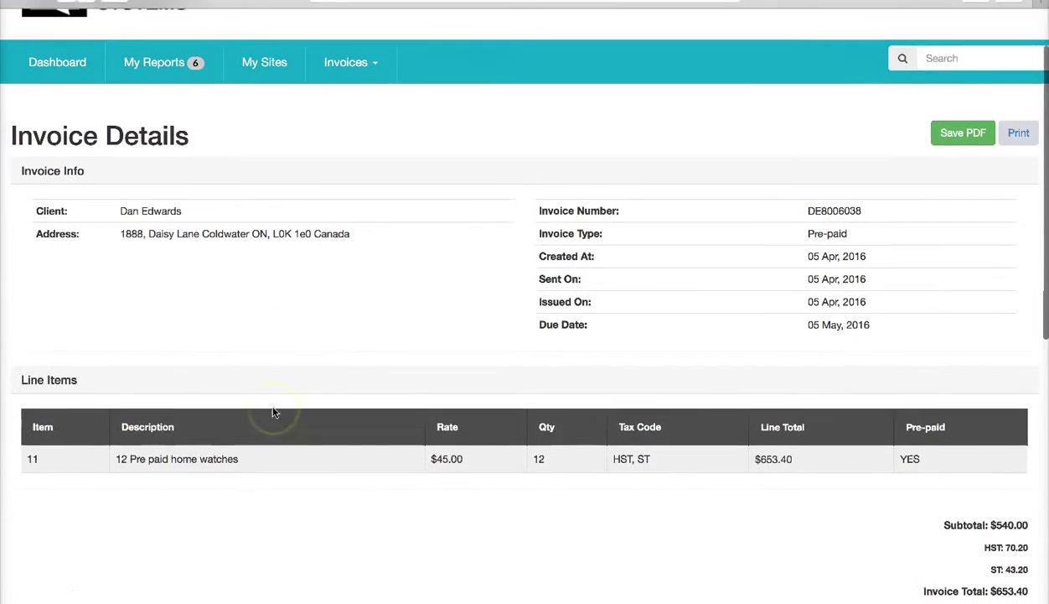
pyautogui.scroll(-1, 272, 410)
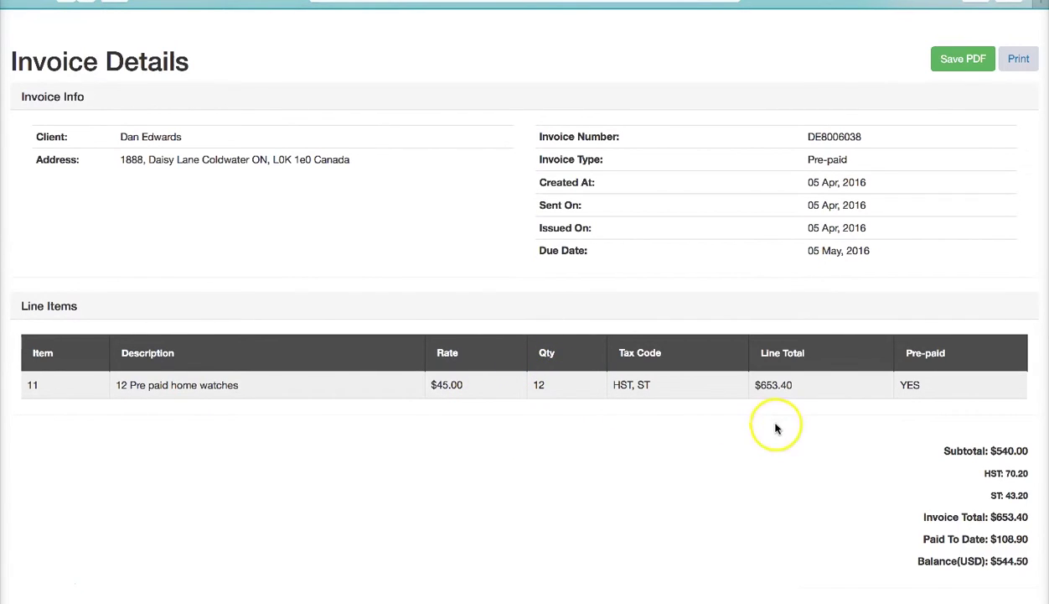
pyautogui.scroll(-3, 902, 400)
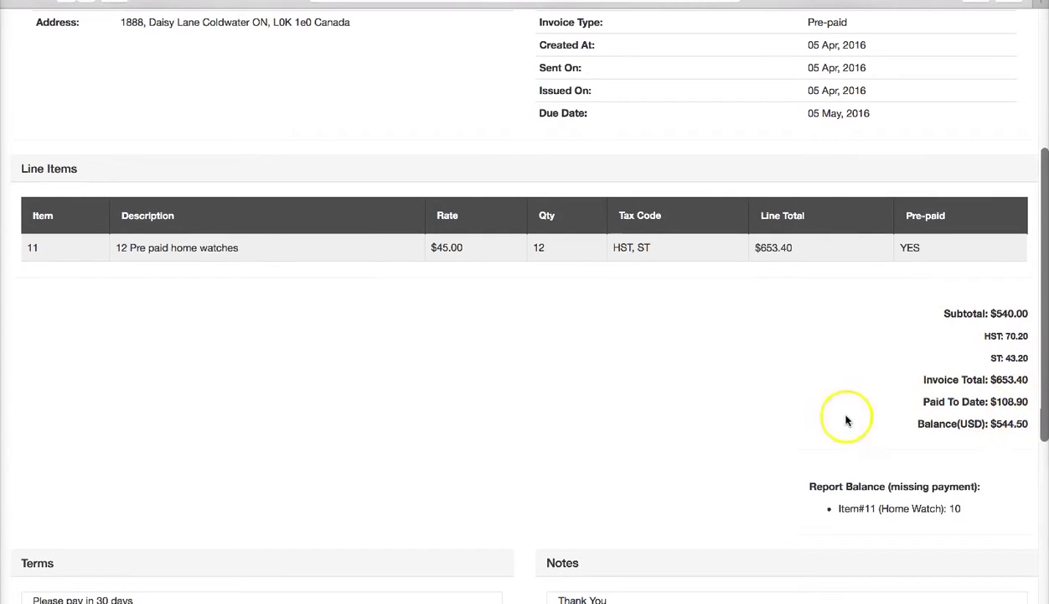
pyautogui.scroll(-8, 675, 417)
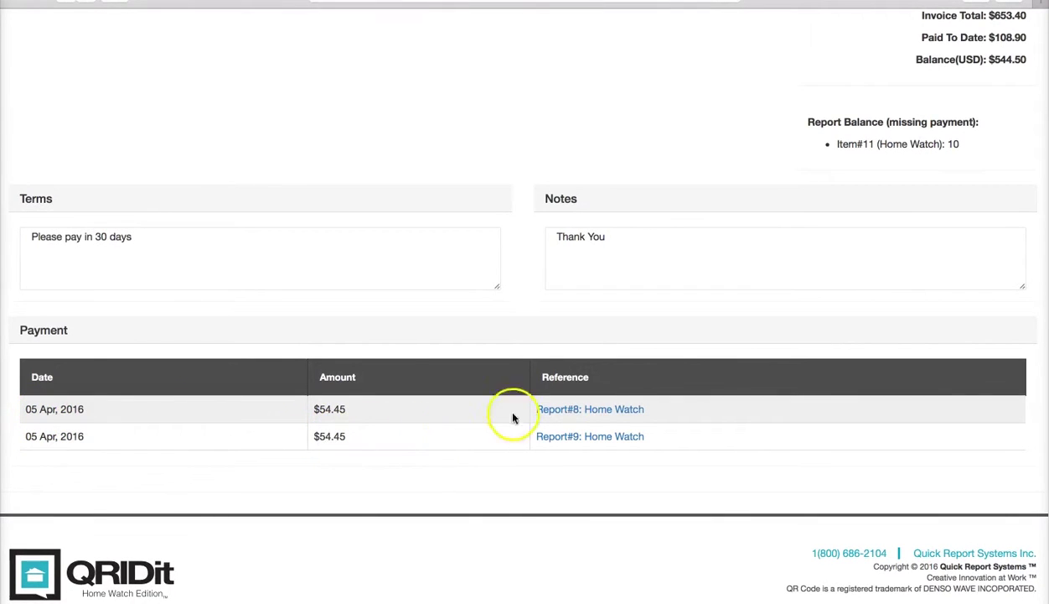
# - Open Report#8: Home Watch from the invoice's payments and review its location, photos and summary
pyautogui.click(586, 414)
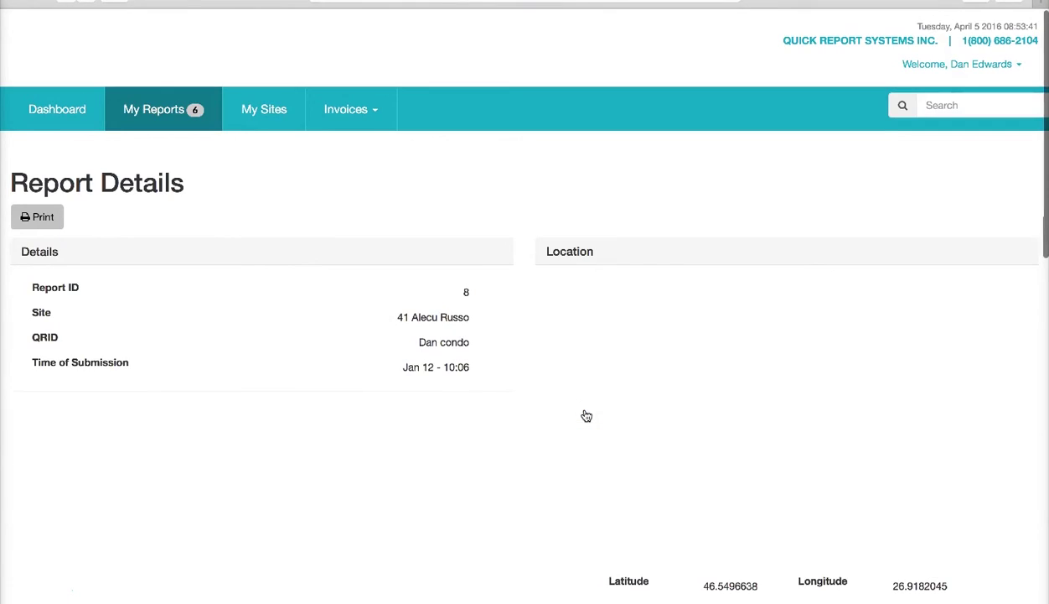
pyautogui.scroll(-7, 349, 462)
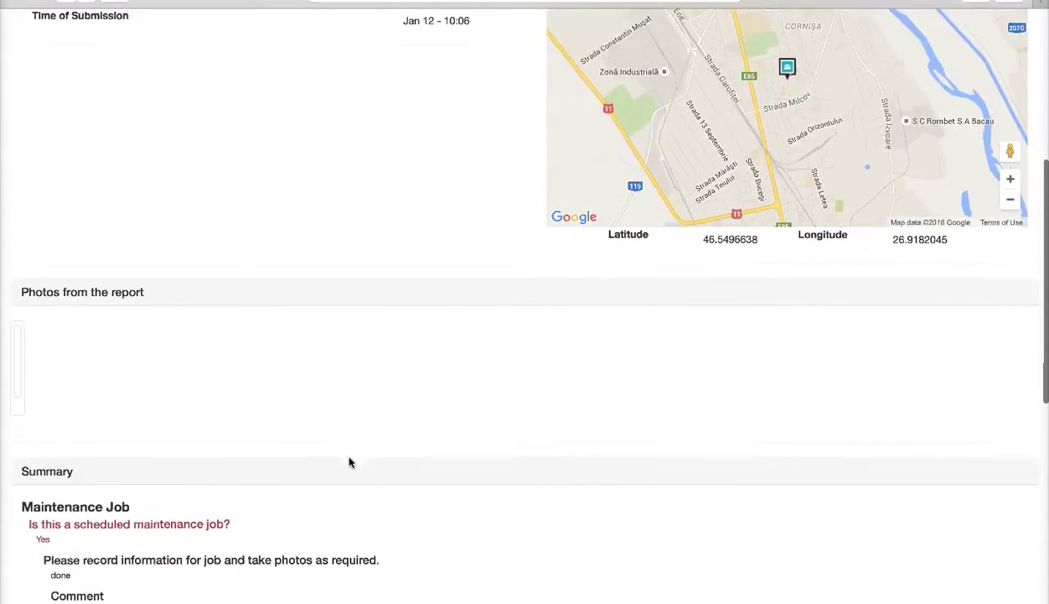
pyautogui.scroll(-1, 349, 462)
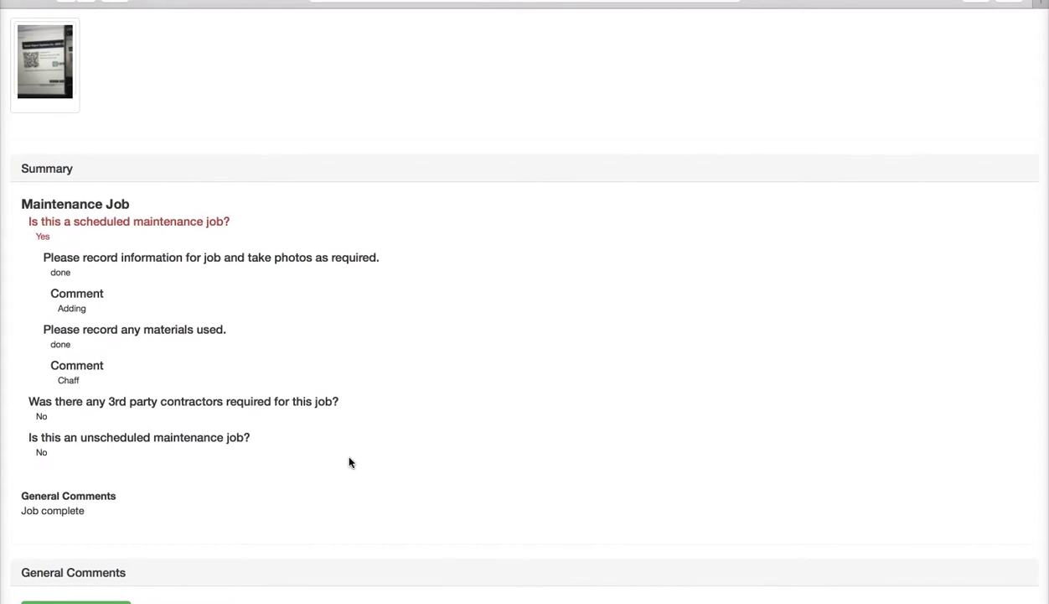
# - Return from the report details to the client's list of invoices
pyautogui.scroll(10, 350, 462)
pyautogui.click(348, 137)
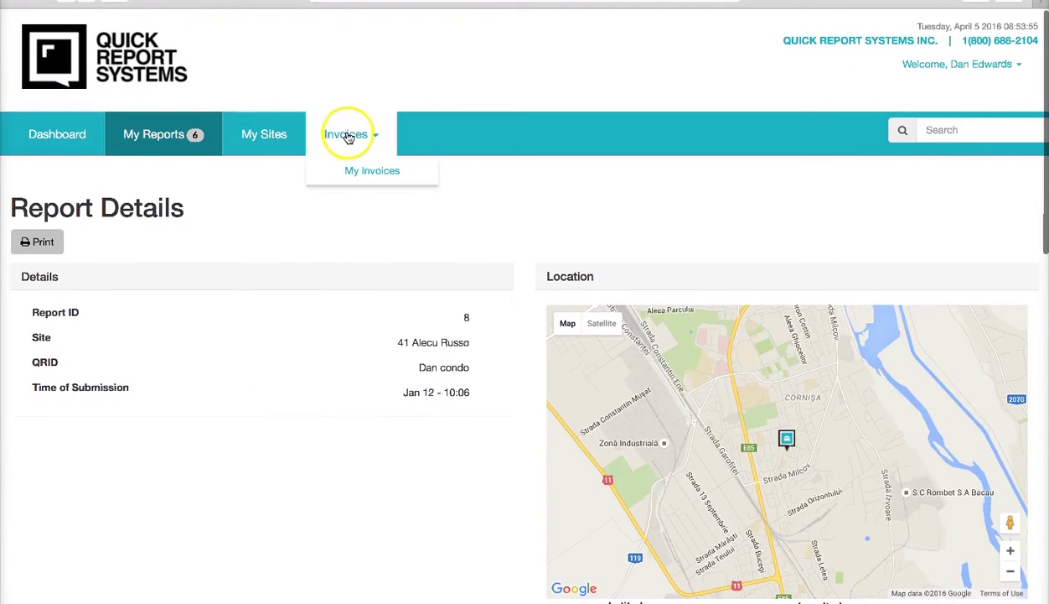
pyautogui.click(350, 135)
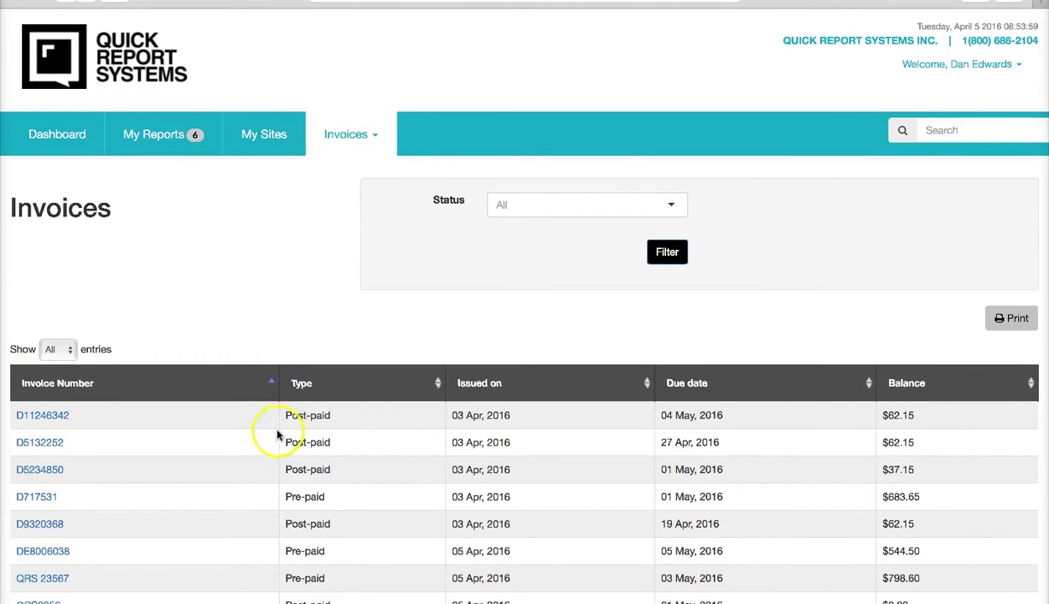
# - Sort the client's invoices by issue date, newest first, and open the pre-paid invoice due 05 May, 2016
pyautogui.scroll(-5, 234, 473)
pyautogui.click(497, 184)
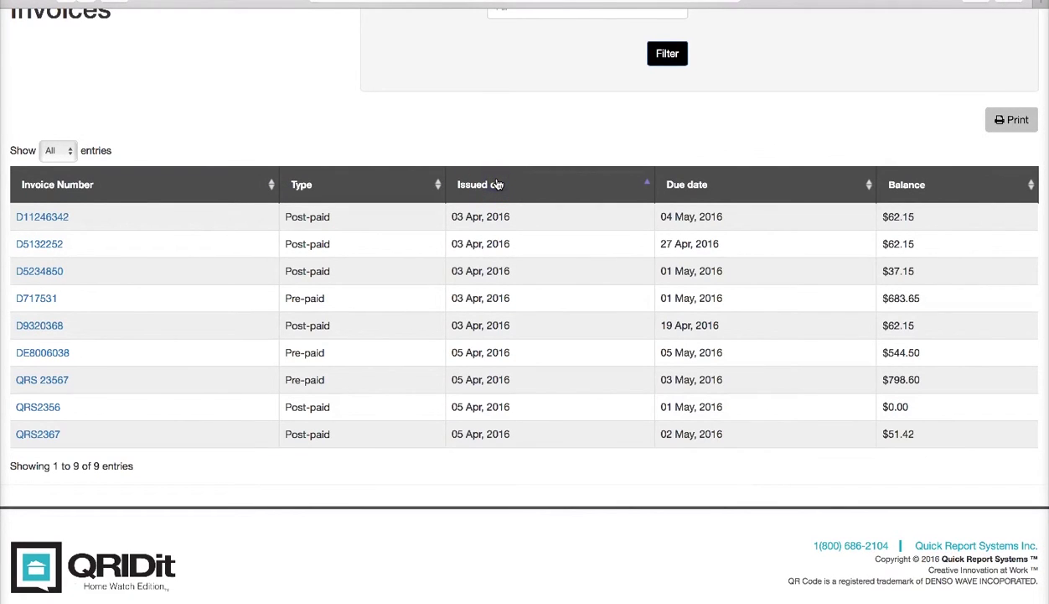
pyautogui.click(497, 184)
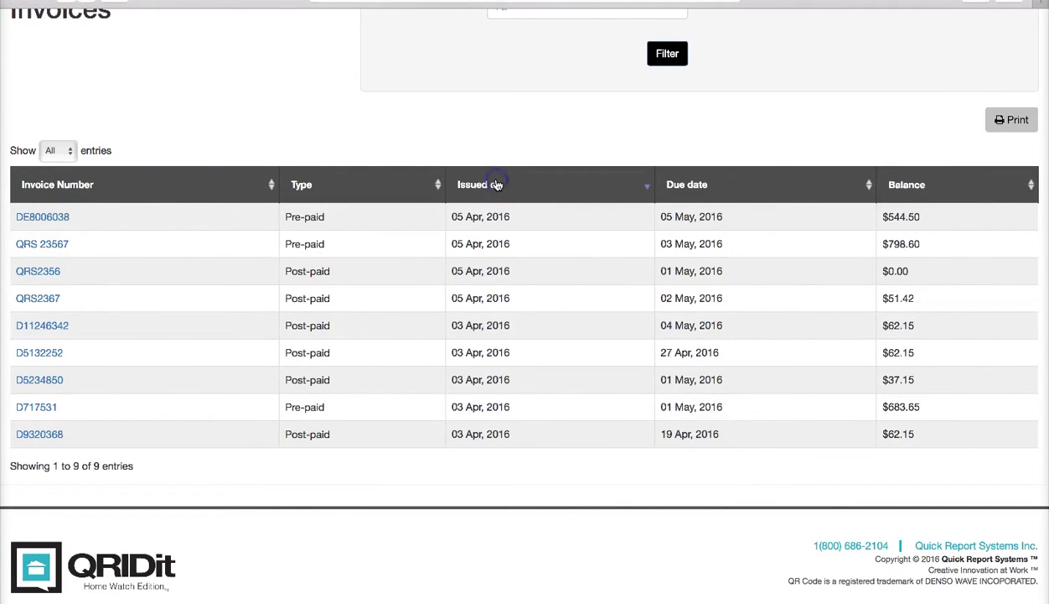
pyautogui.click(39, 216)
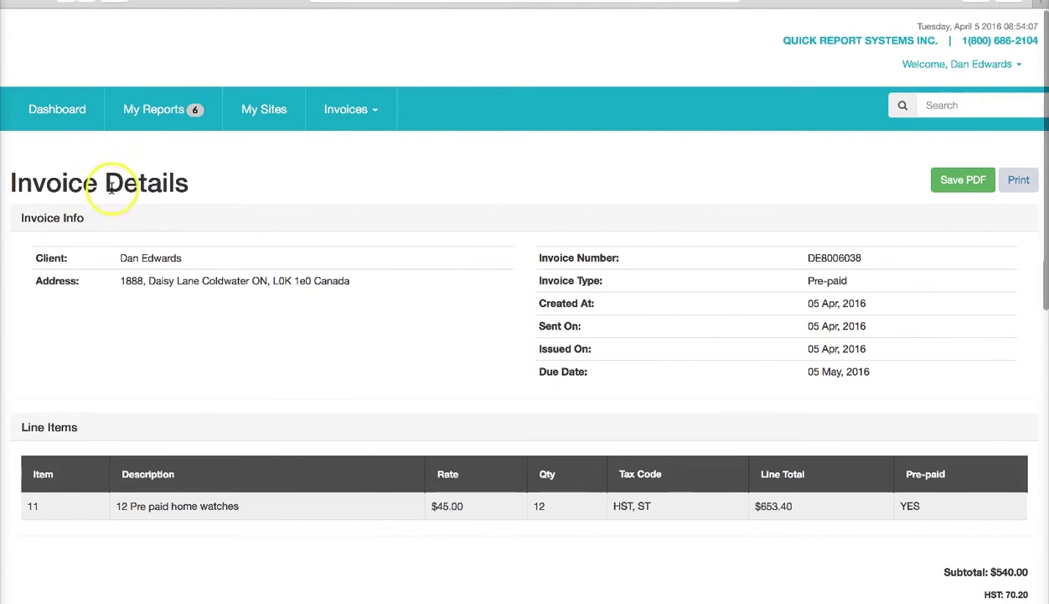
# - Open Report#9: Home Watch from the invoice's payments to view its details, and return to the client's invoice list
pyautogui.scroll(-8, 235, 363)
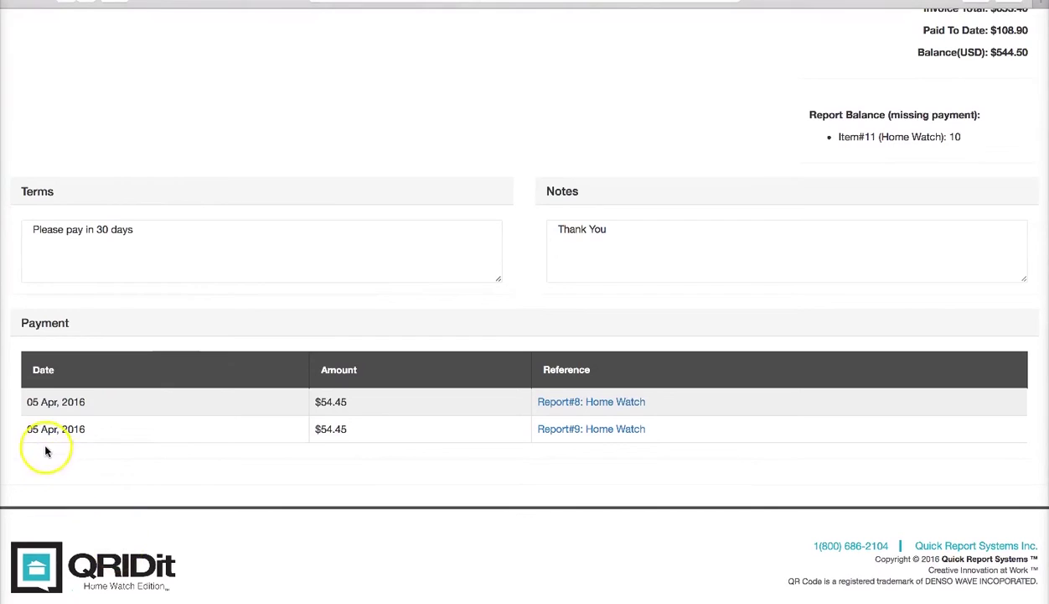
pyautogui.click(596, 435)
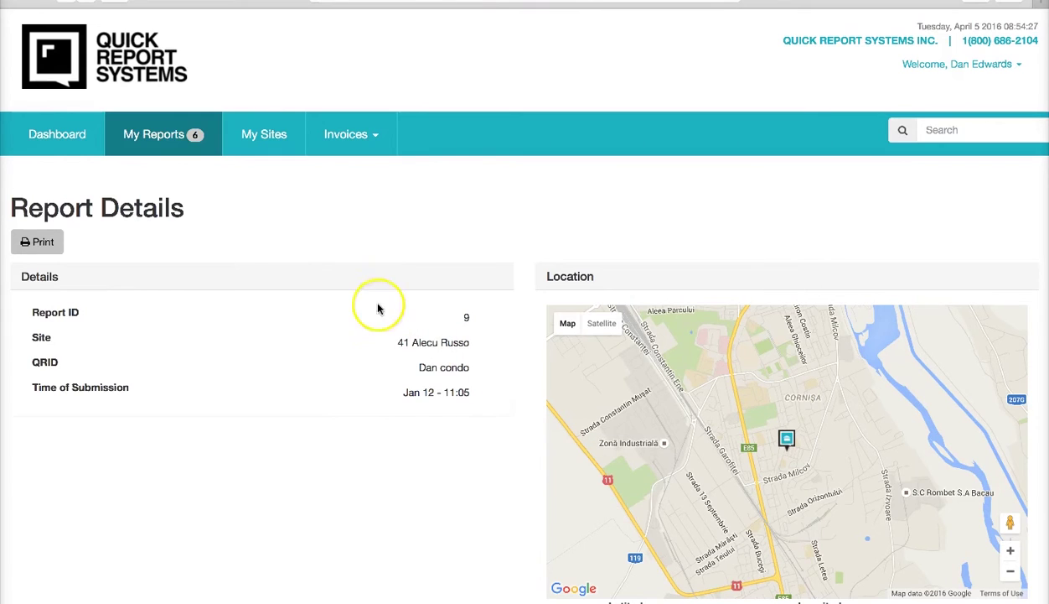
pyautogui.click(321, 136)
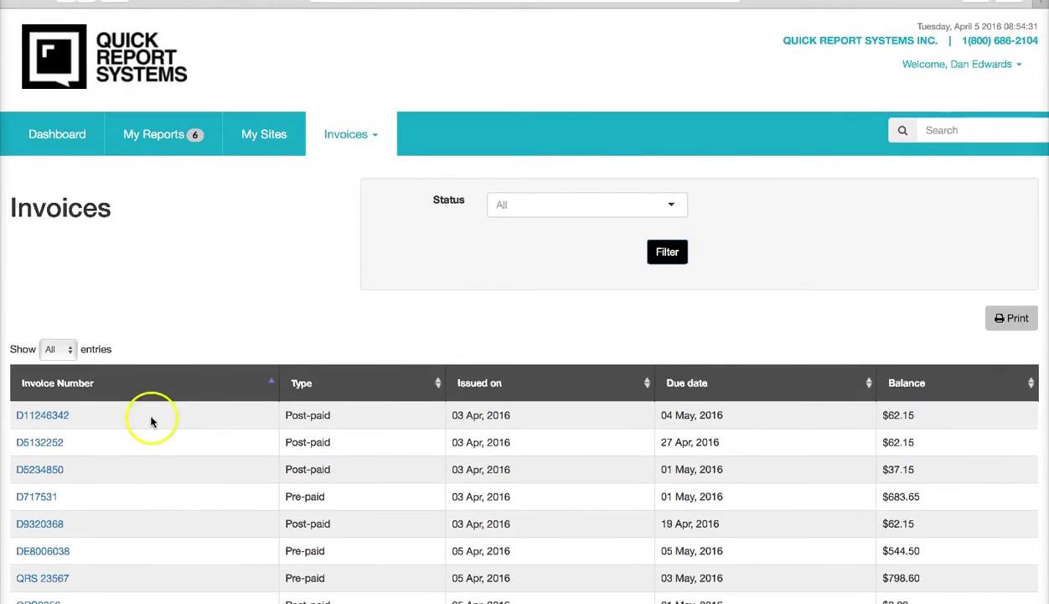
# - Order the invoice list by newest issue date again and reopen the pre-paid invoice due 05 May, 2016
pyautogui.scroll(-1, 84, 490)
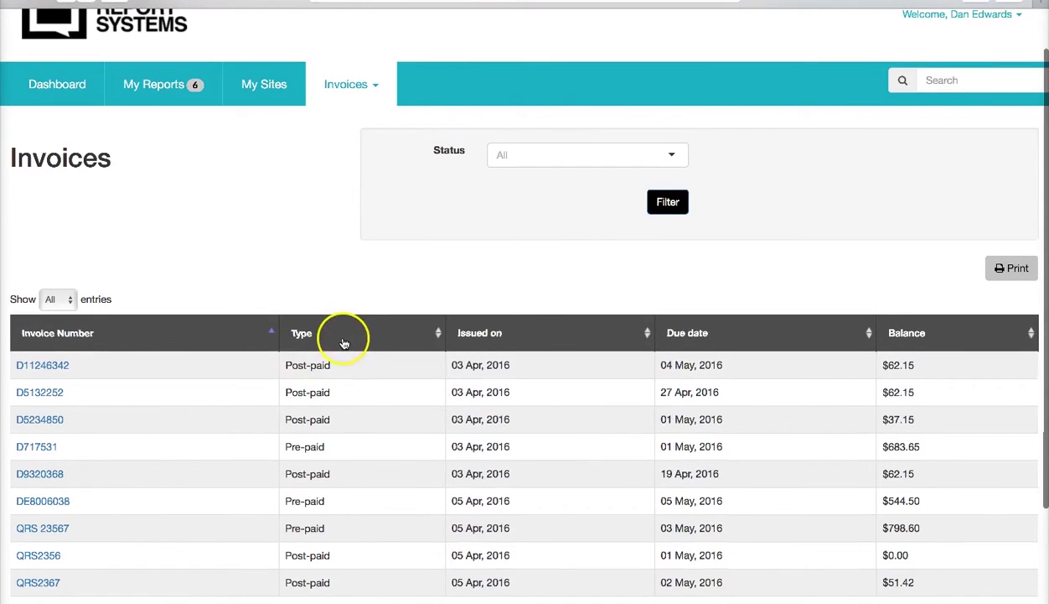
pyautogui.click(494, 336)
pyautogui.click(495, 336)
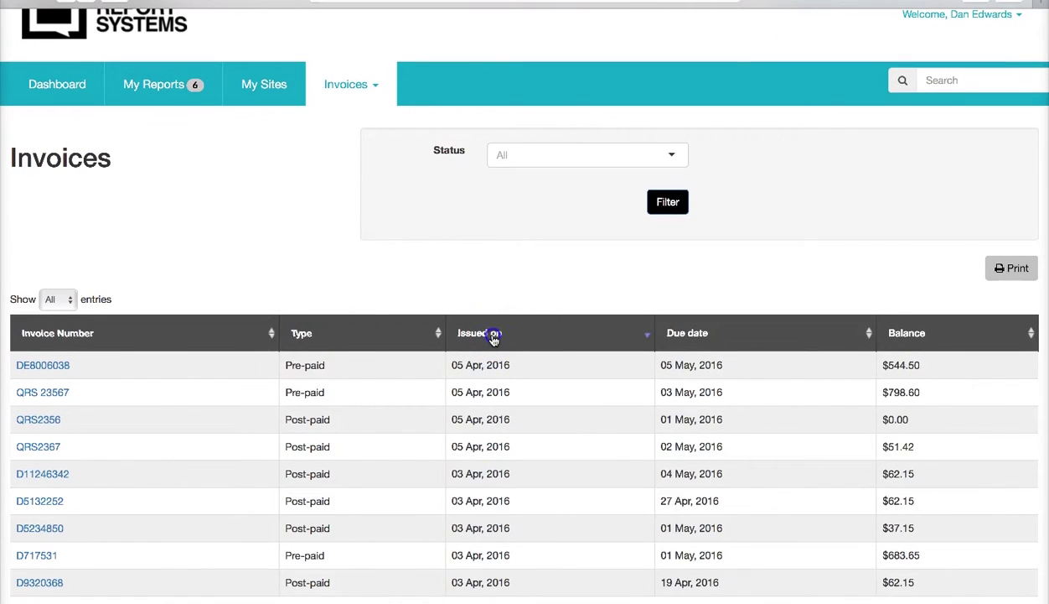
pyautogui.click(44, 372)
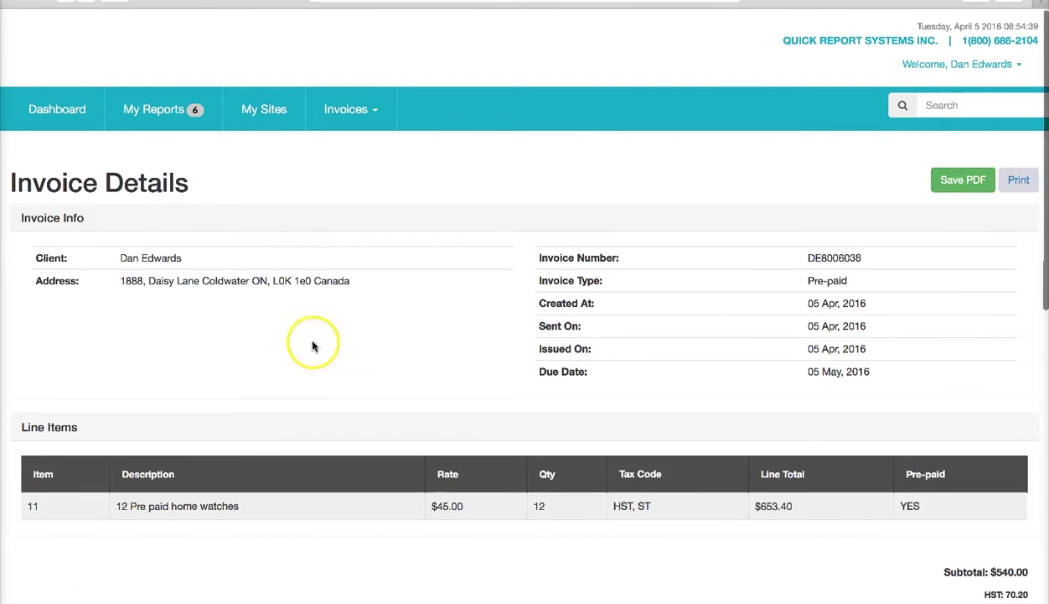
# - Review the invoice's line item, totals, paid-to-date amount and remaining home watch report balance
pyautogui.scroll(-4, 473, 461)
pyautogui.scroll(-1, 473, 466)
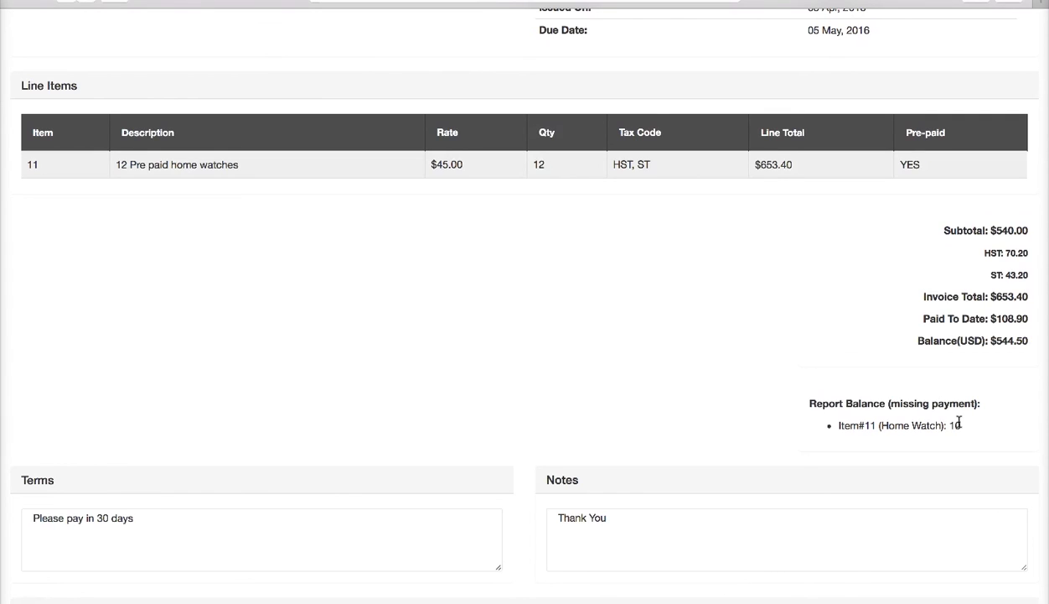
pyautogui.click(227, 545)
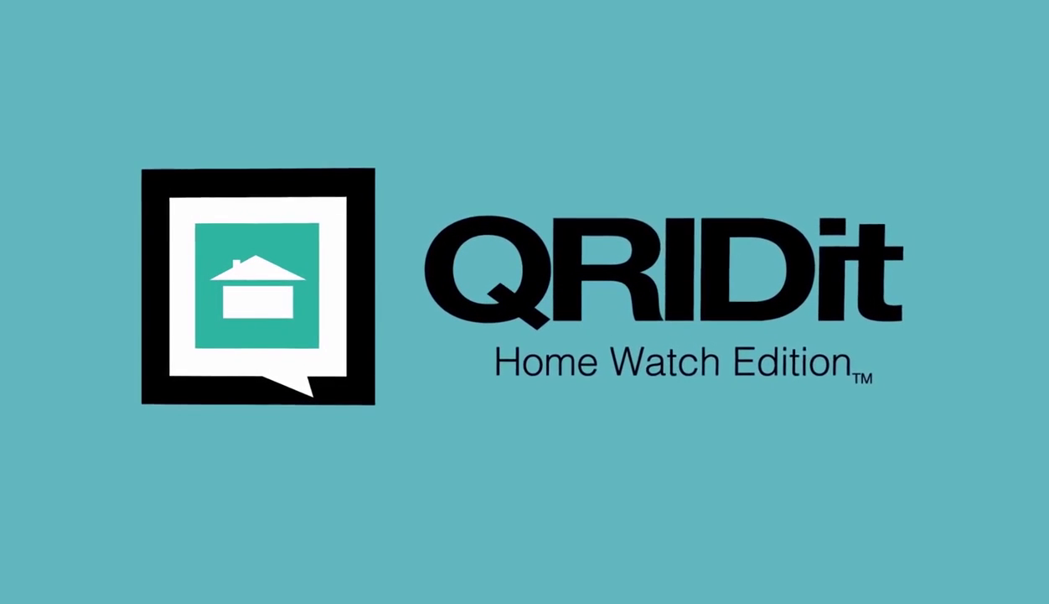